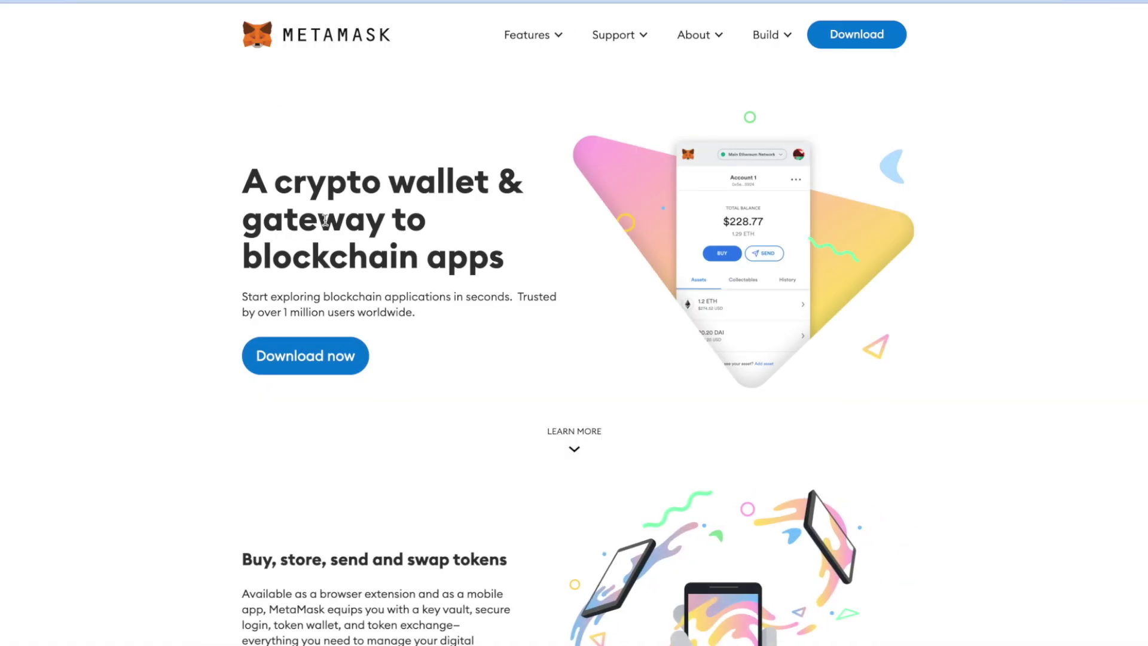
# Step: Open the MetaMask download page that leads to the Chrome Web Store listing
pyautogui.click(321, 368)
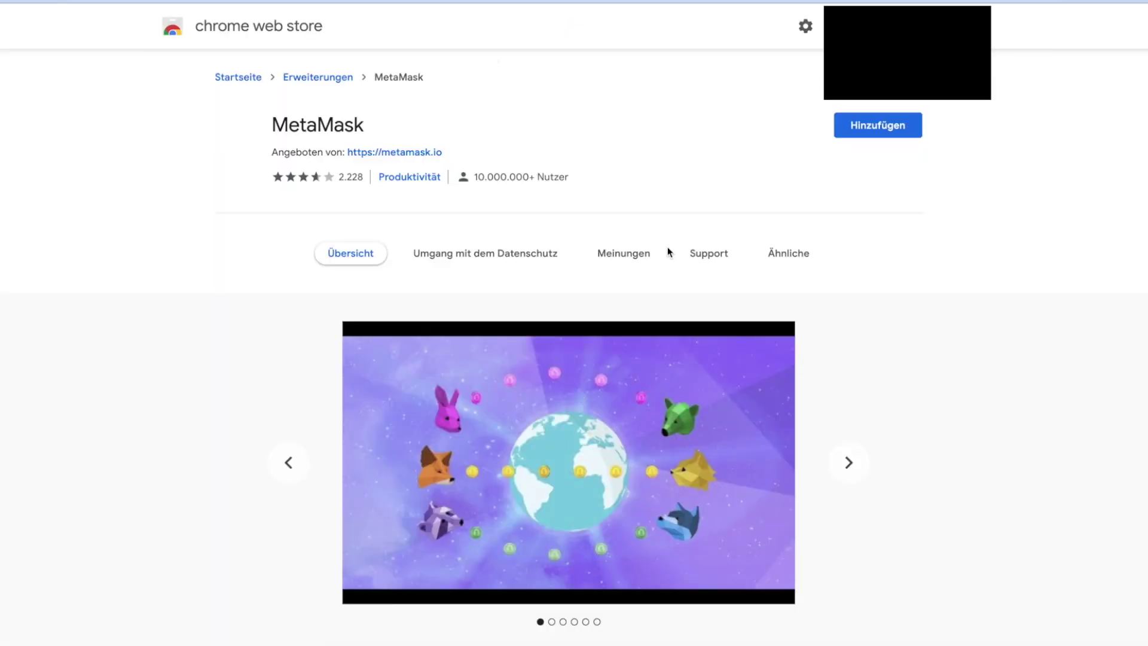
# Step: Add the MetaMask extension to Chrome from its Web Store listing and confirm
pyautogui.click(870, 130)
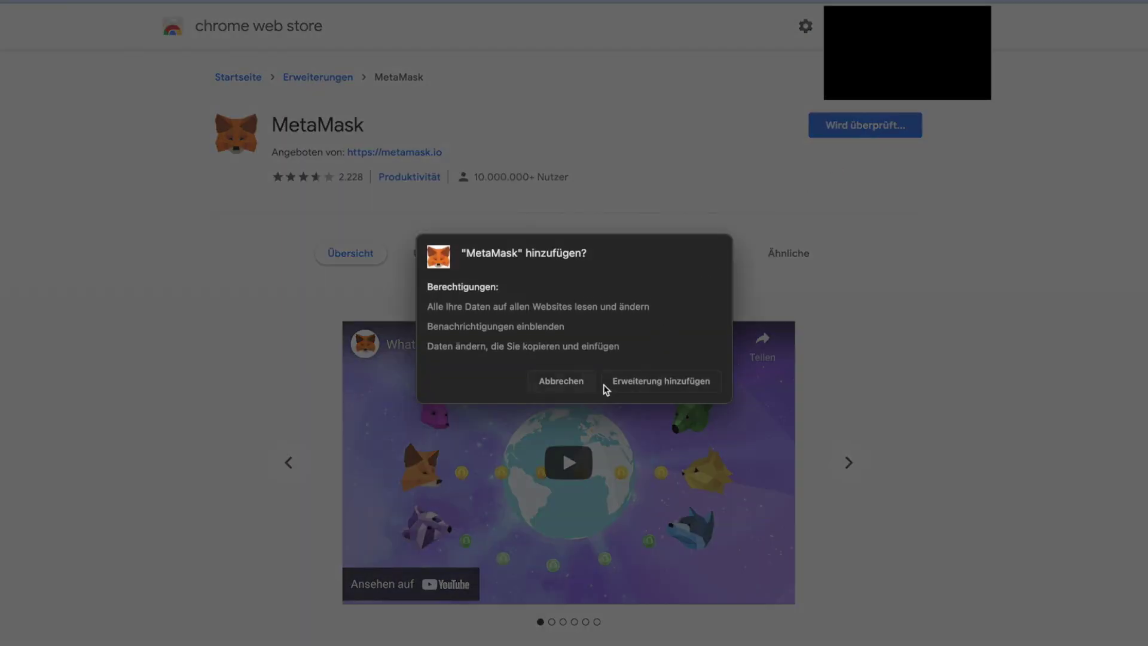
pyautogui.click(653, 385)
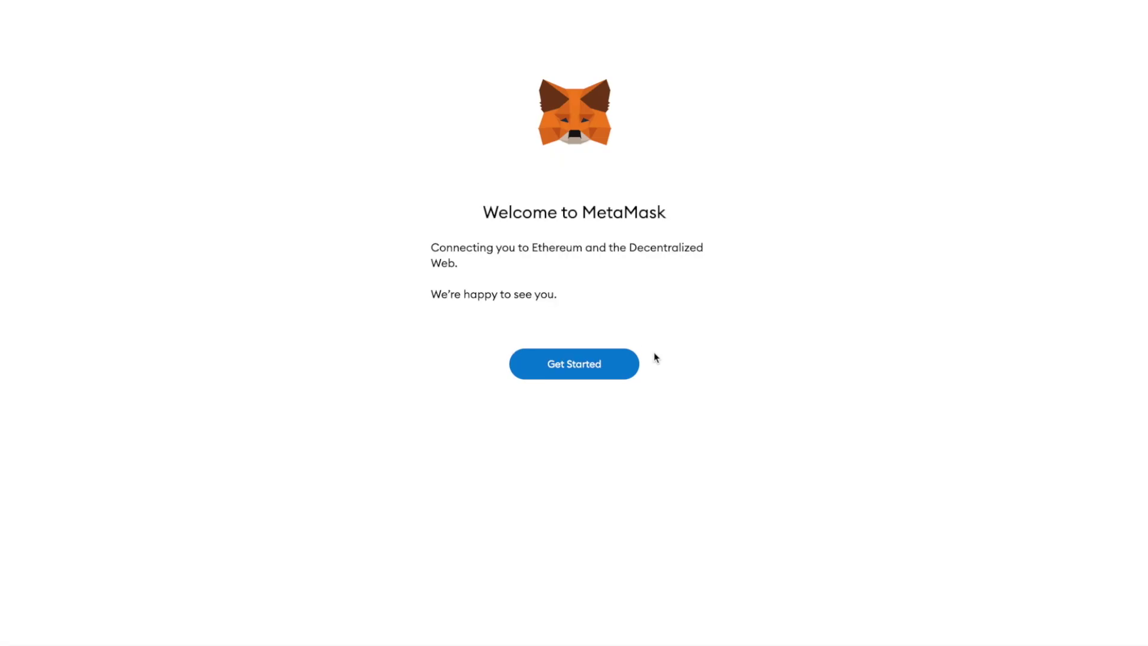
# Step: Start a new MetaMask wallet, agree to usage data sharing, and create it with a password
pyautogui.click(597, 374)
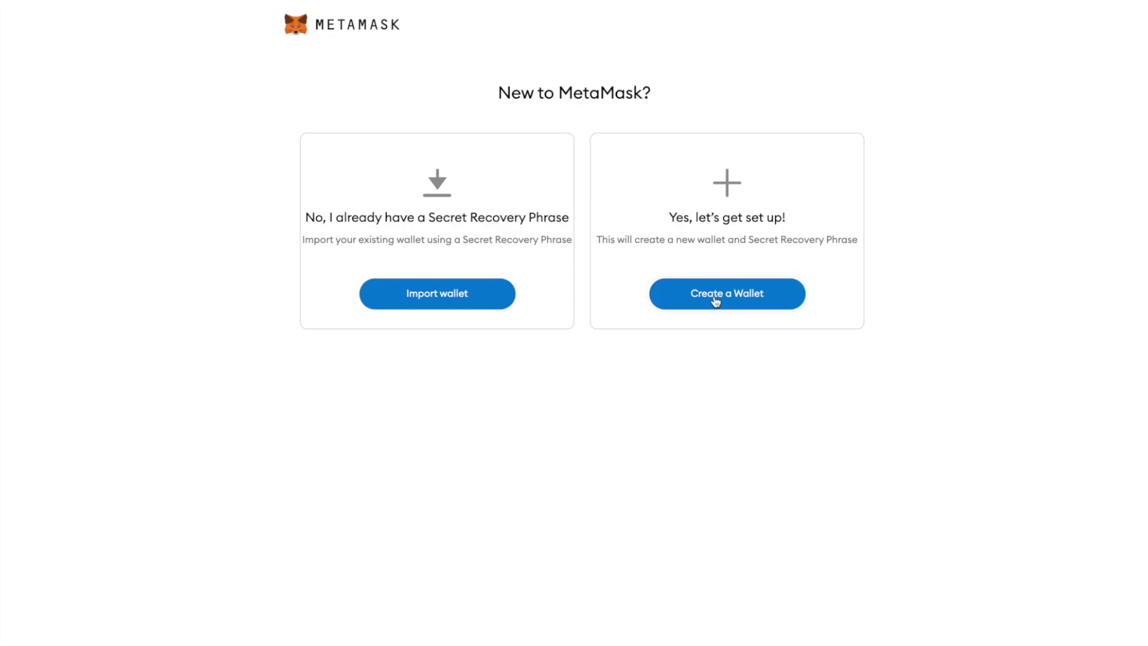
pyautogui.click(744, 302)
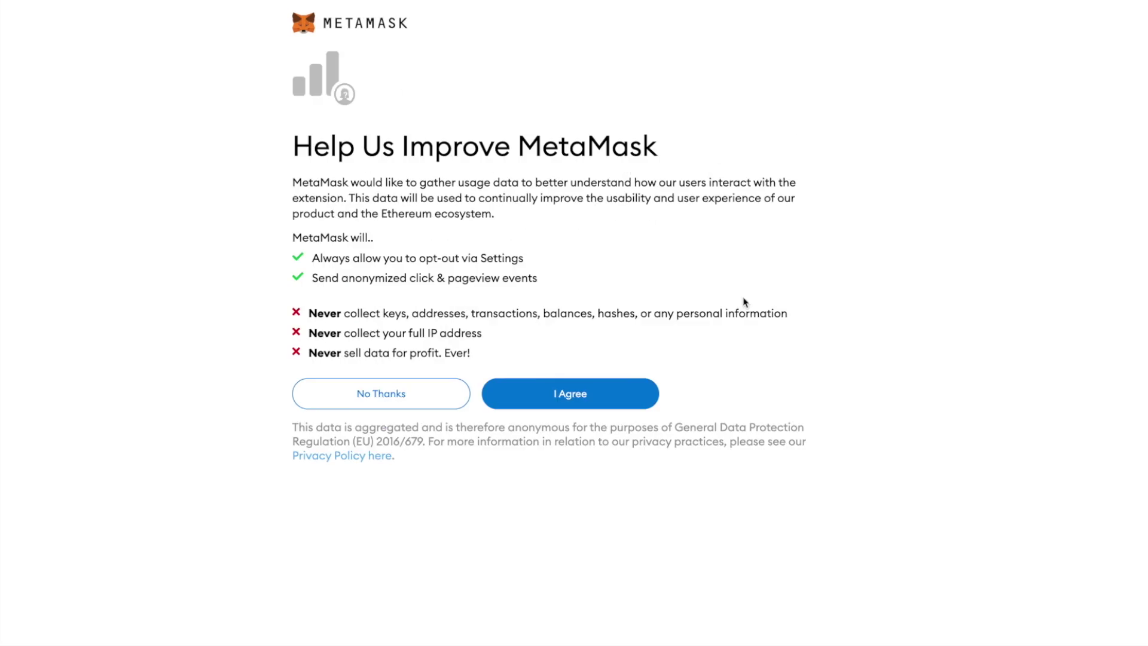
pyautogui.click(570, 395)
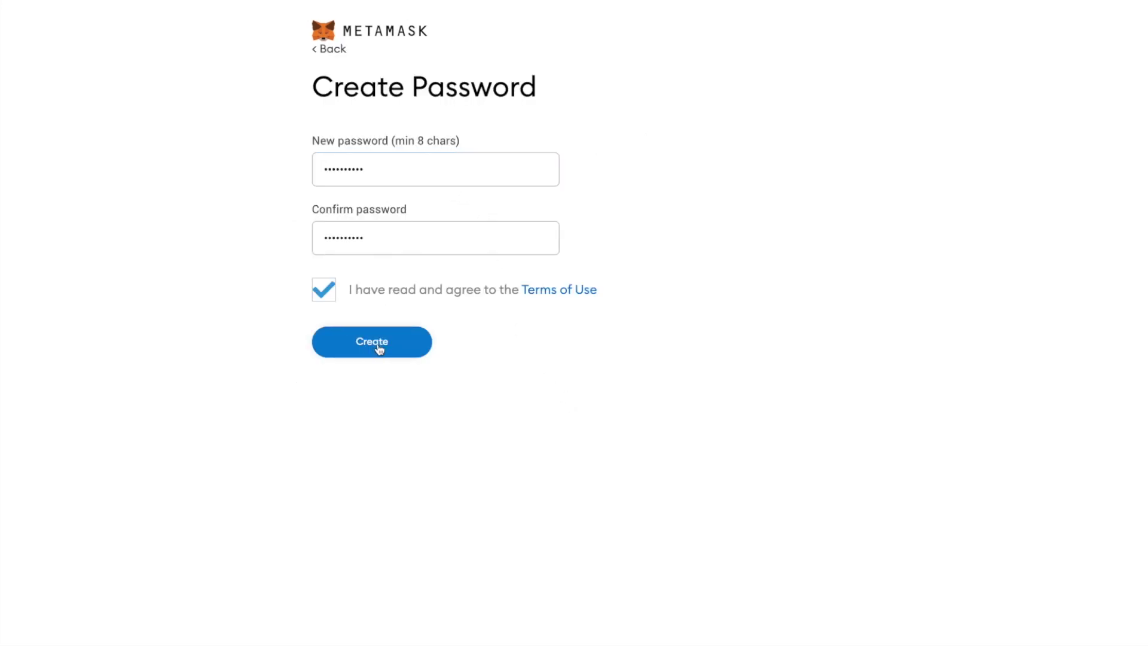
pyautogui.click(377, 345)
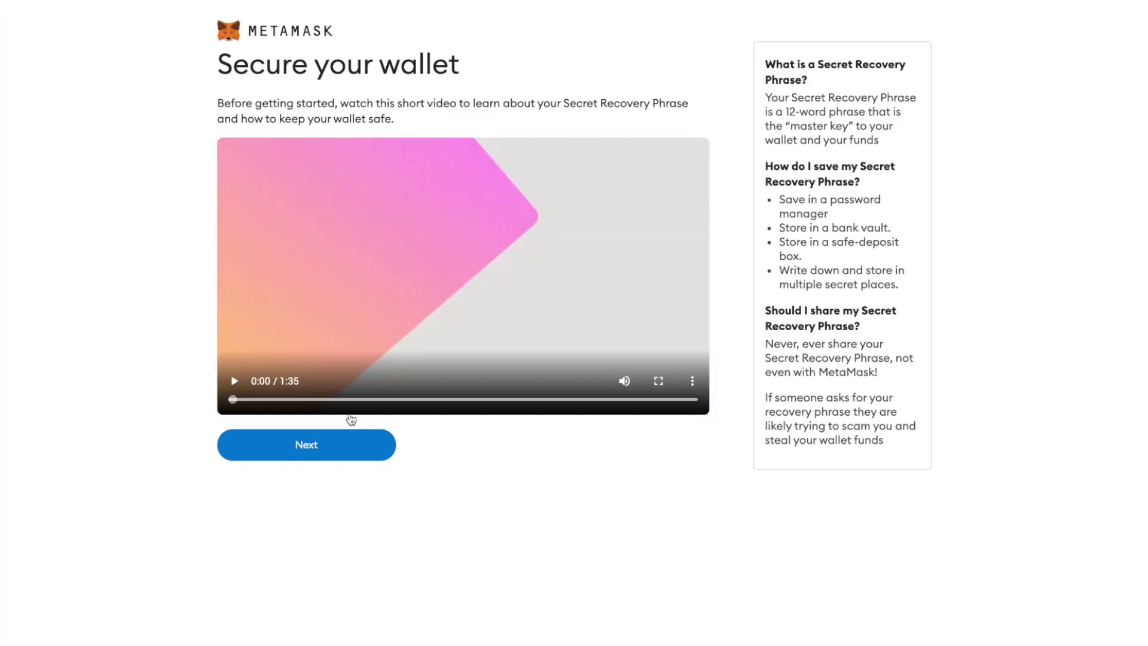
# Step: Reveal the secret recovery words, confirm them in order, and finish setup on Account 1
pyautogui.click(317, 458)
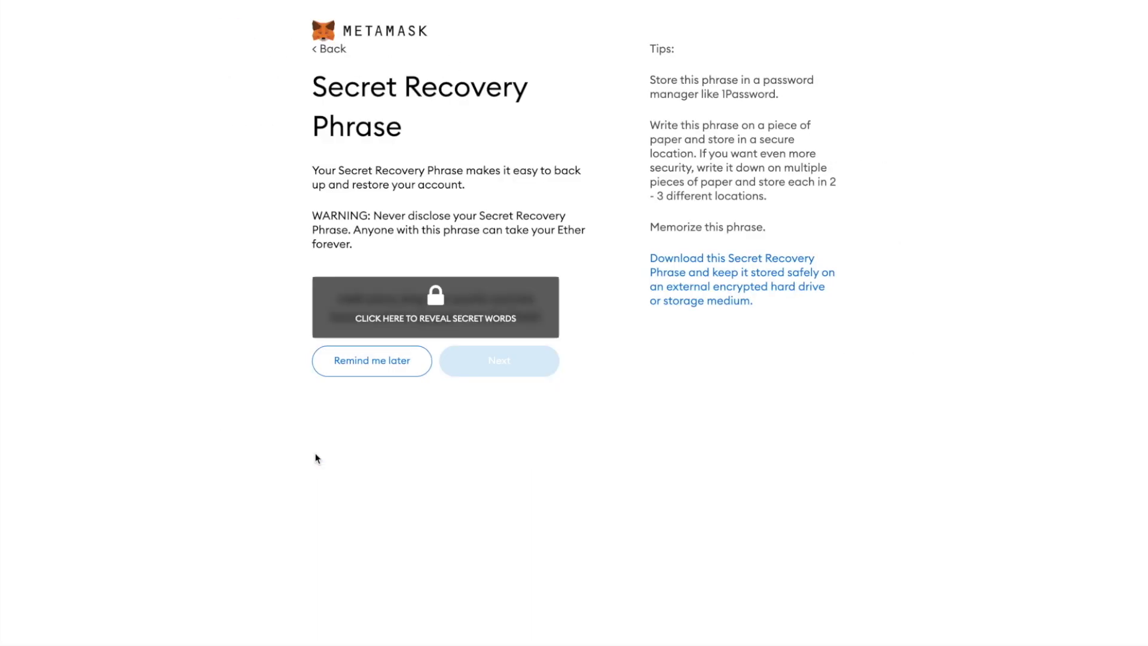
pyautogui.click(418, 323)
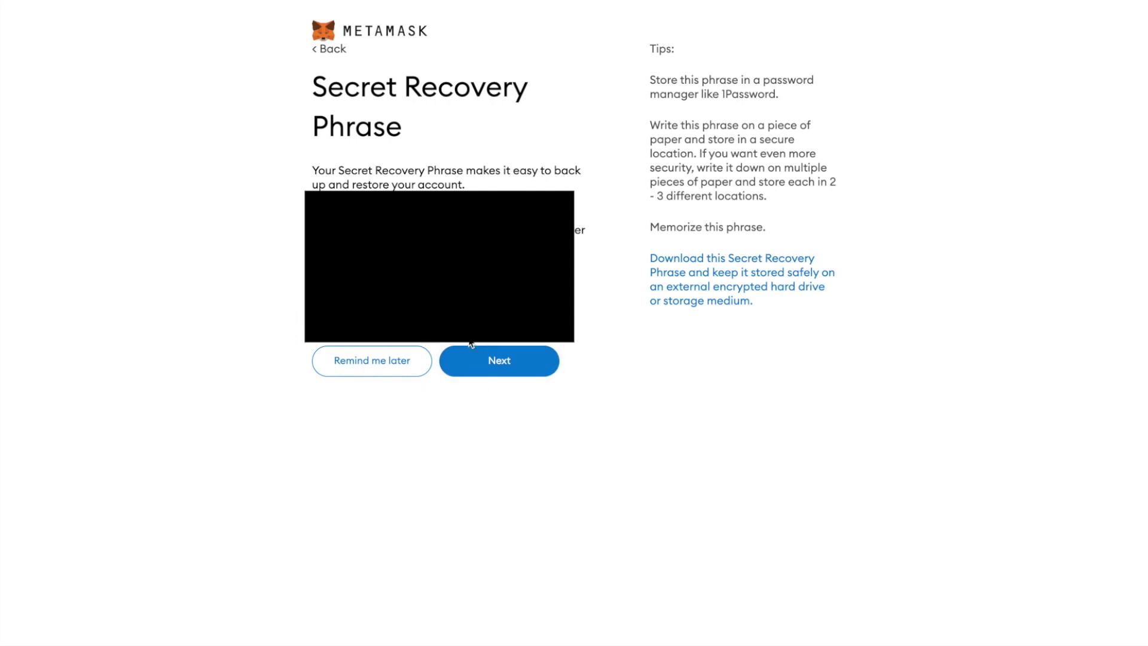
pyautogui.click(472, 356)
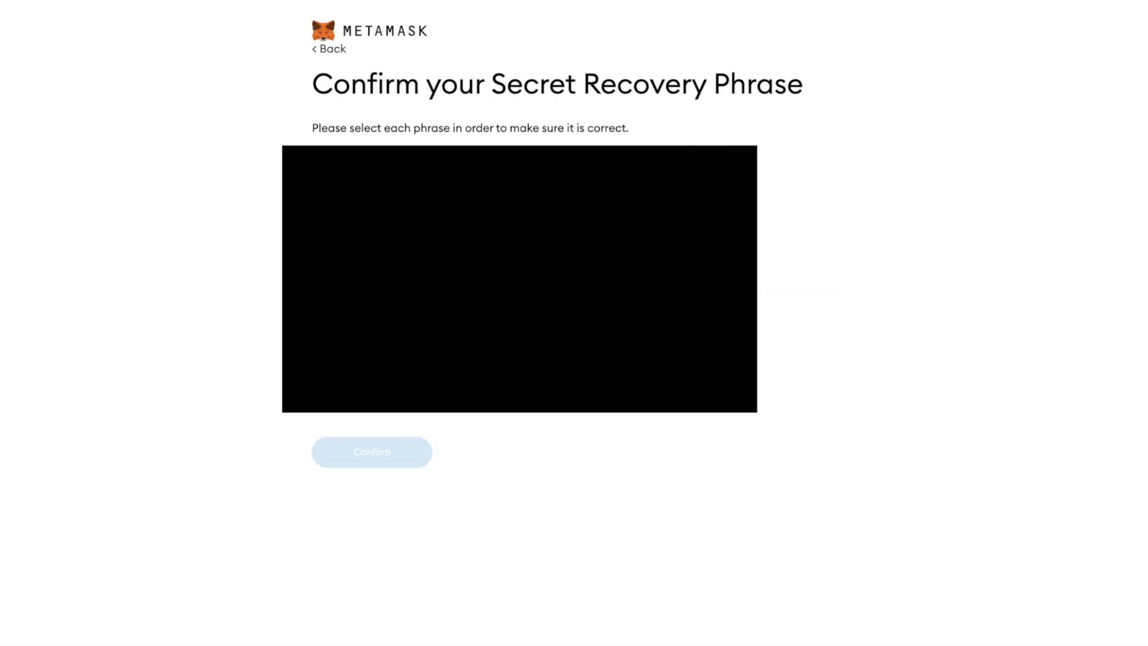
pyautogui.click(389, 452)
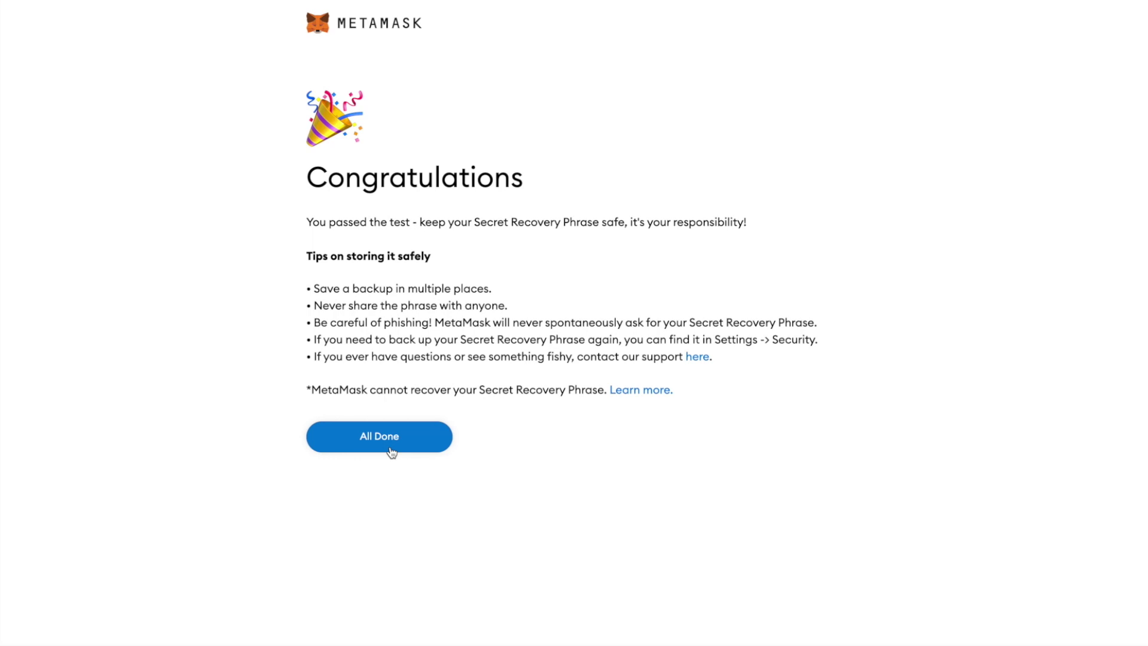
pyautogui.click(392, 452)
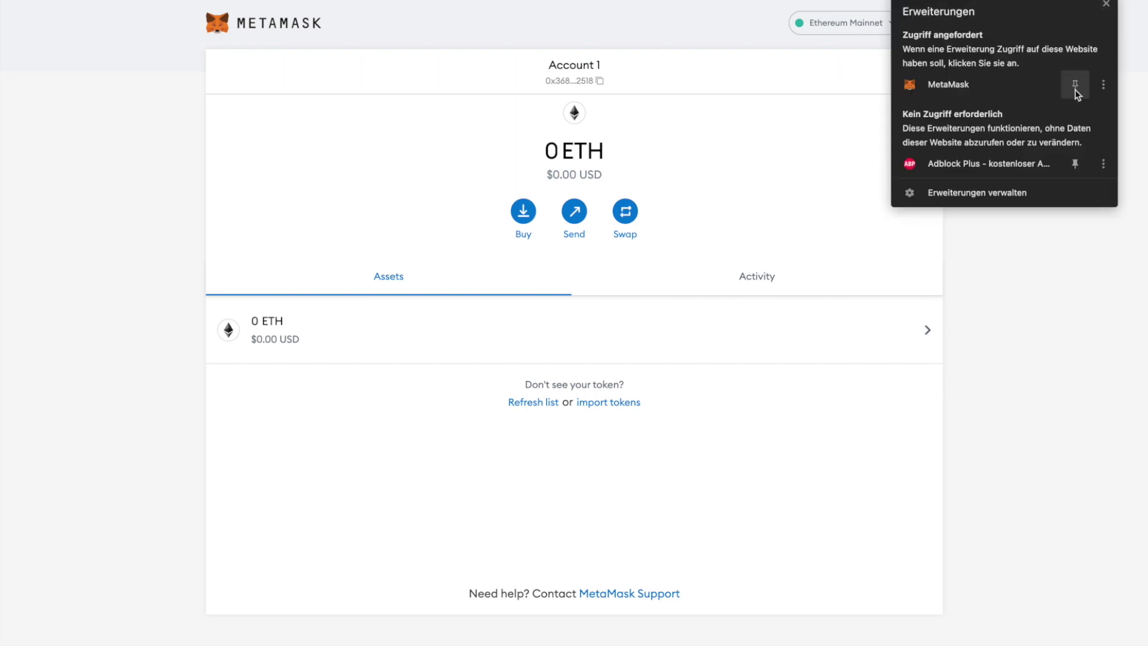
# Step: Pin MetaMask to the Chrome toolbar and open its popup showing Account 1
pyautogui.click(1075, 89)
pyautogui.click(1056, 236)
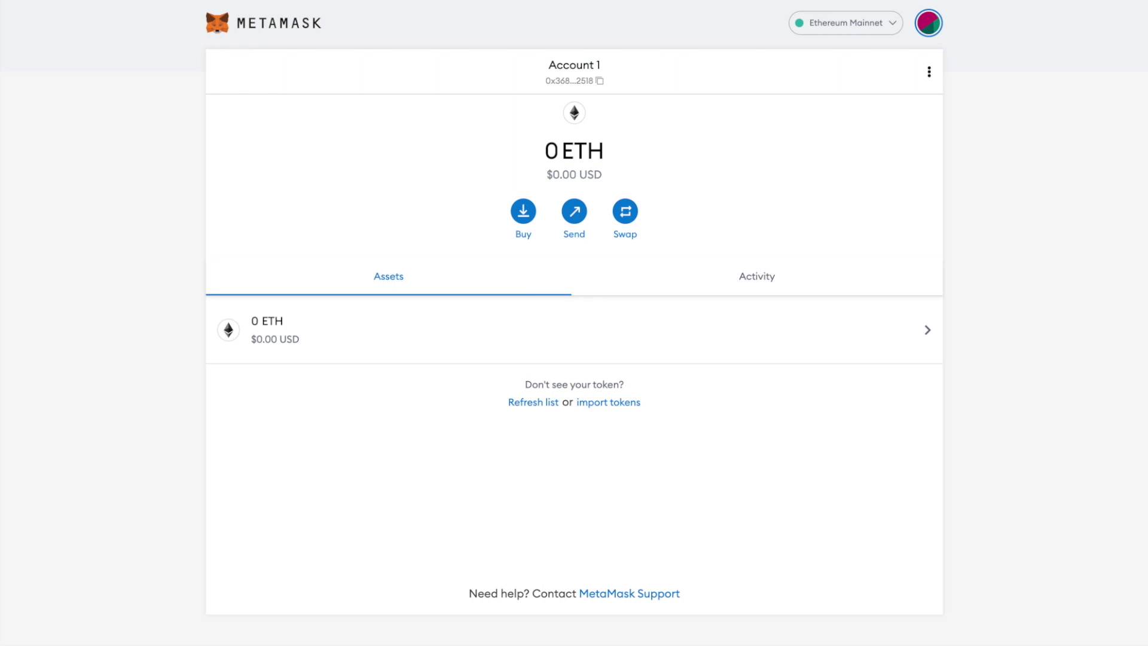
pyautogui.click(1070, 2)
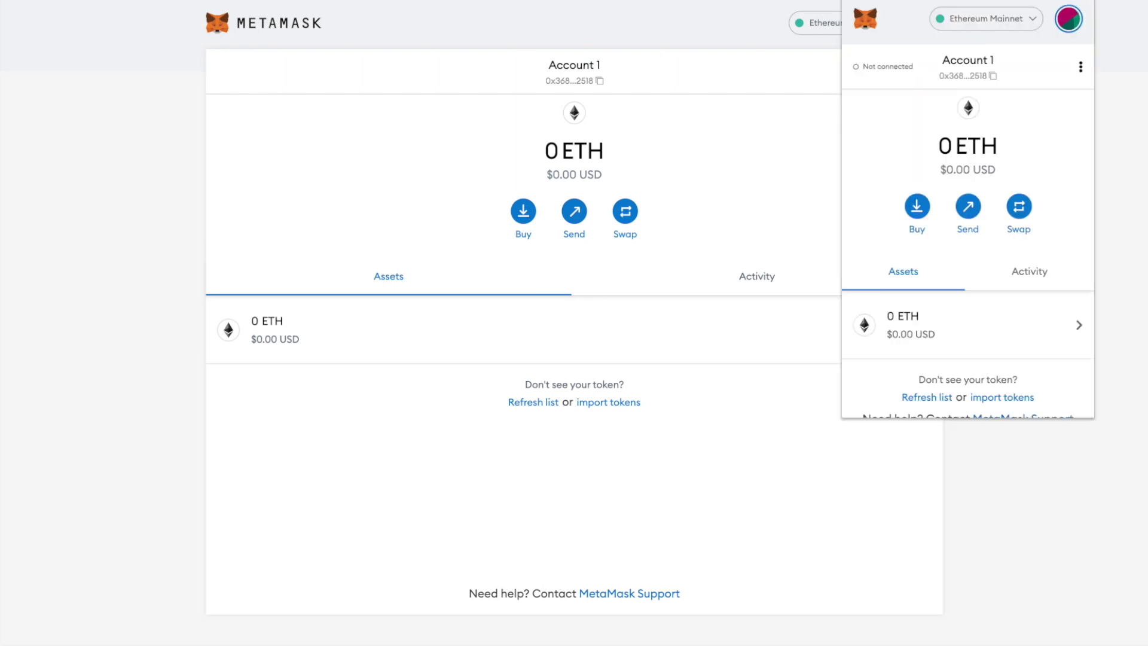
# Step: Save a new Smart Chain network (chain ID 56, BNB) under Settings > Networks
pyautogui.click(1070, 22)
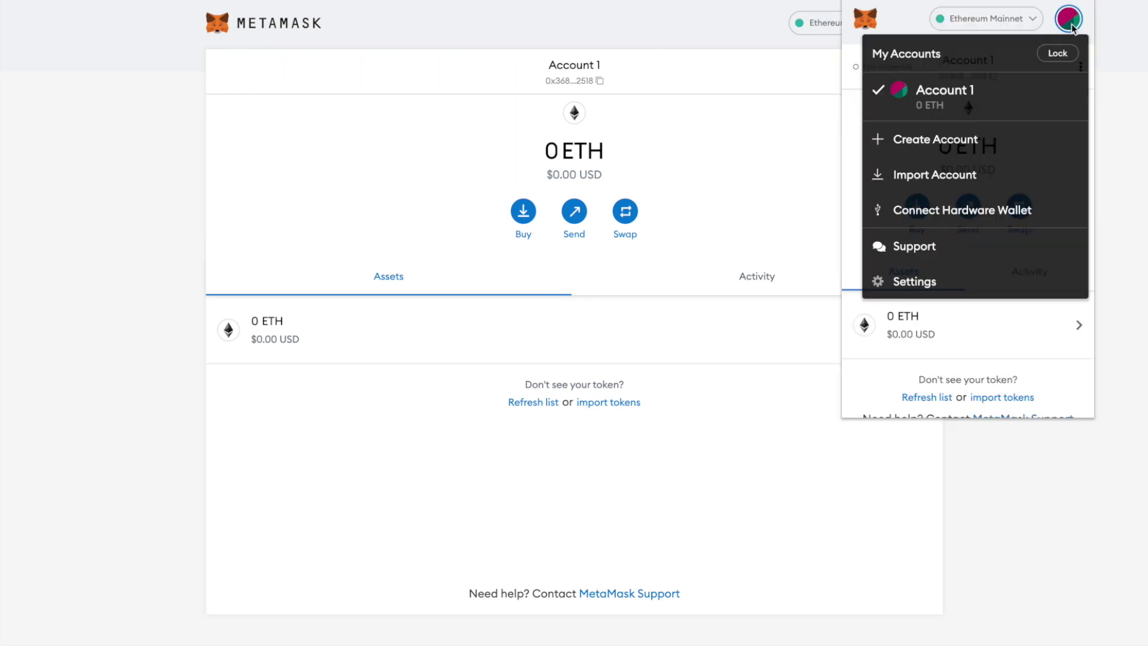
pyautogui.click(963, 279)
pyautogui.scroll(-5, 963, 279)
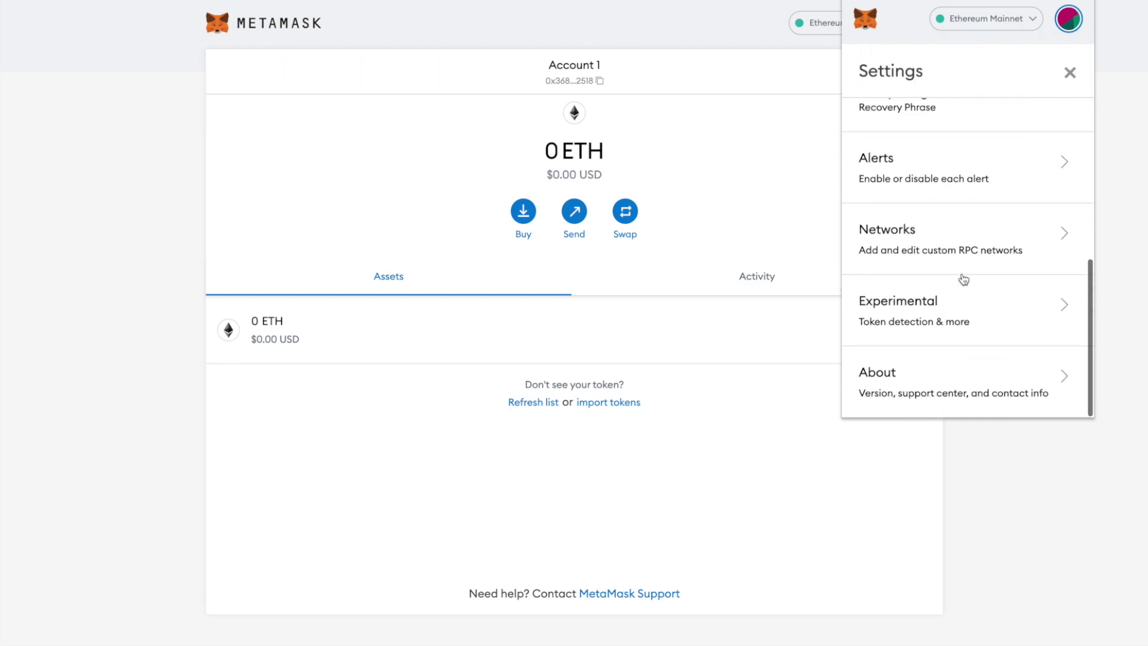
pyautogui.click(961, 231)
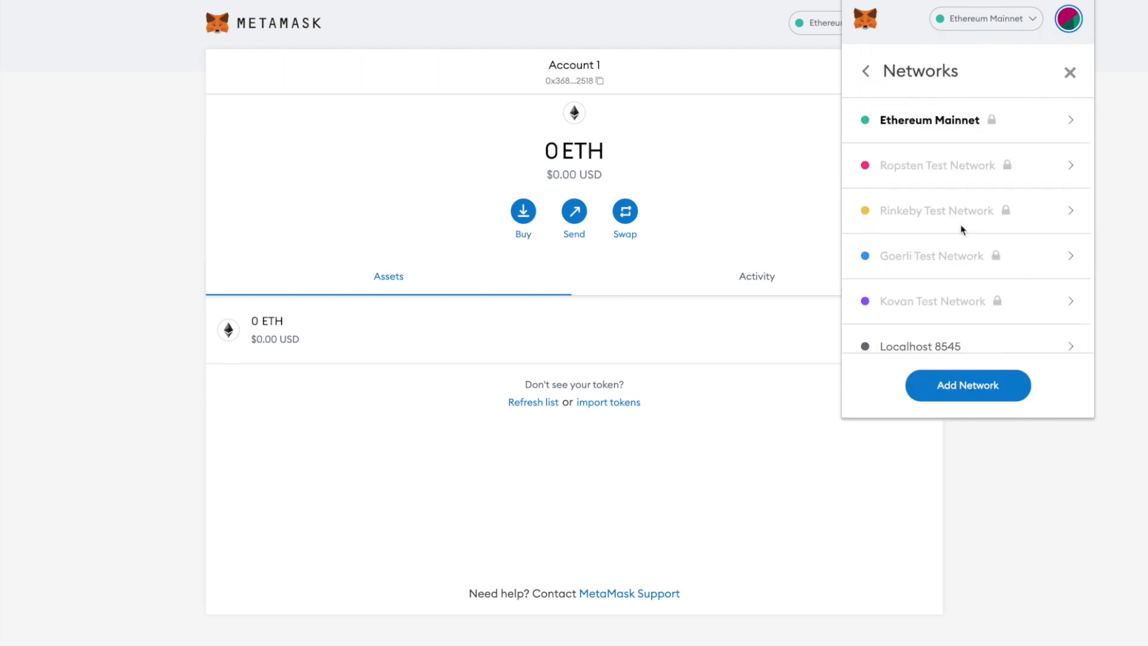
pyautogui.click(976, 387)
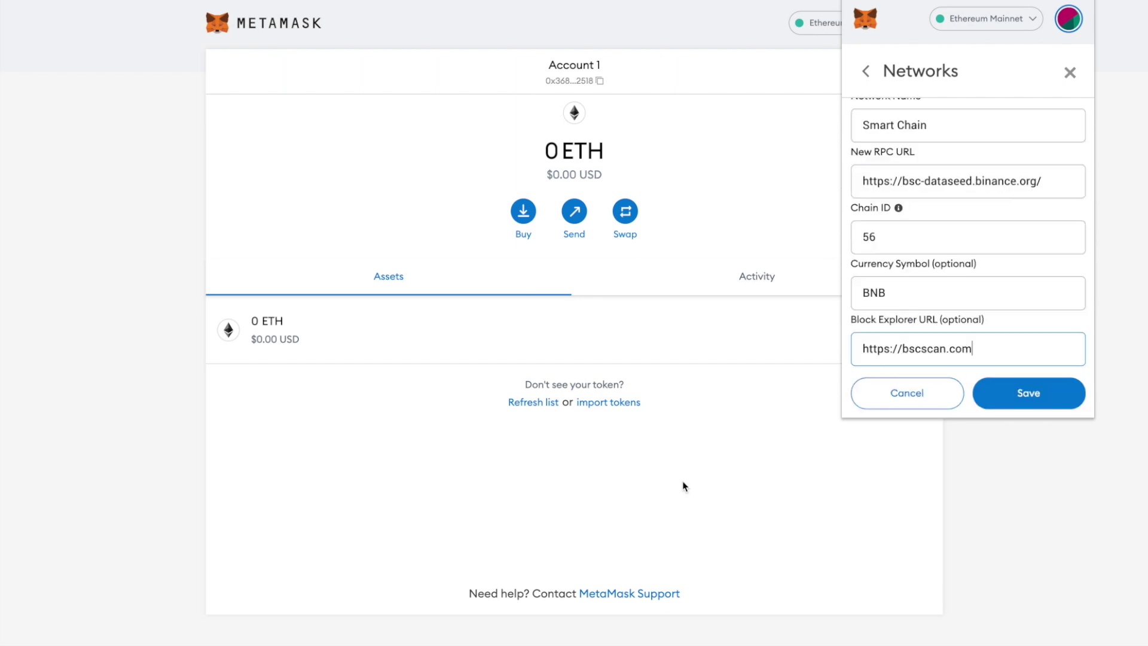
pyautogui.click(1005, 397)
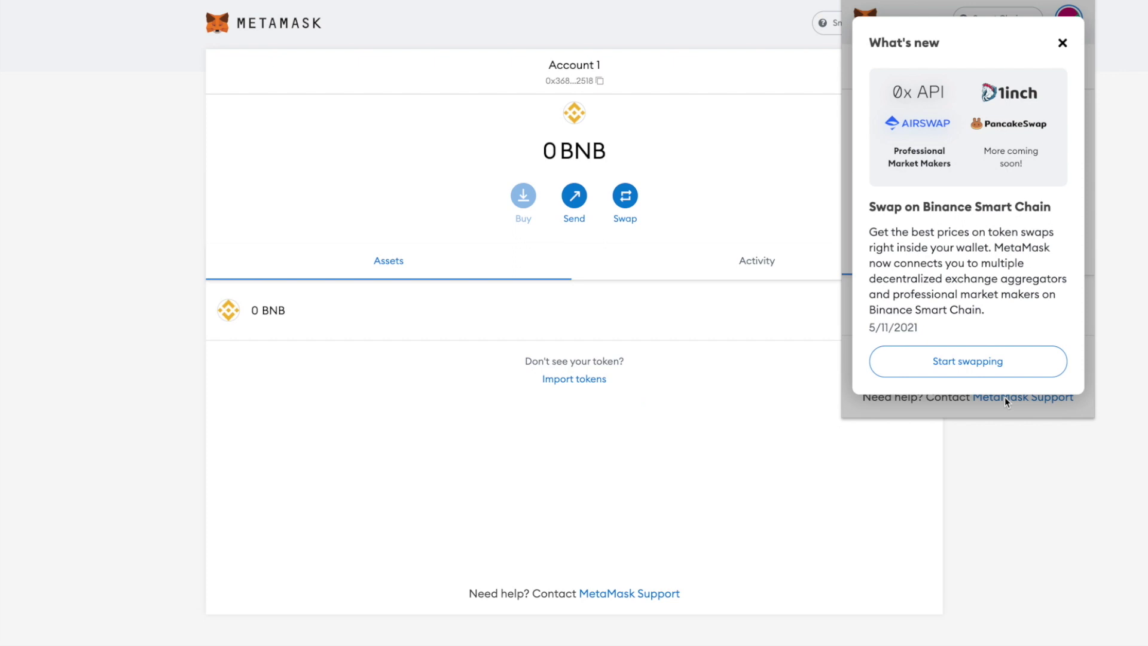
# Step: Dismiss the What's new notice, copy the account address, and sign the Moralis authentication message
pyautogui.click(1061, 45)
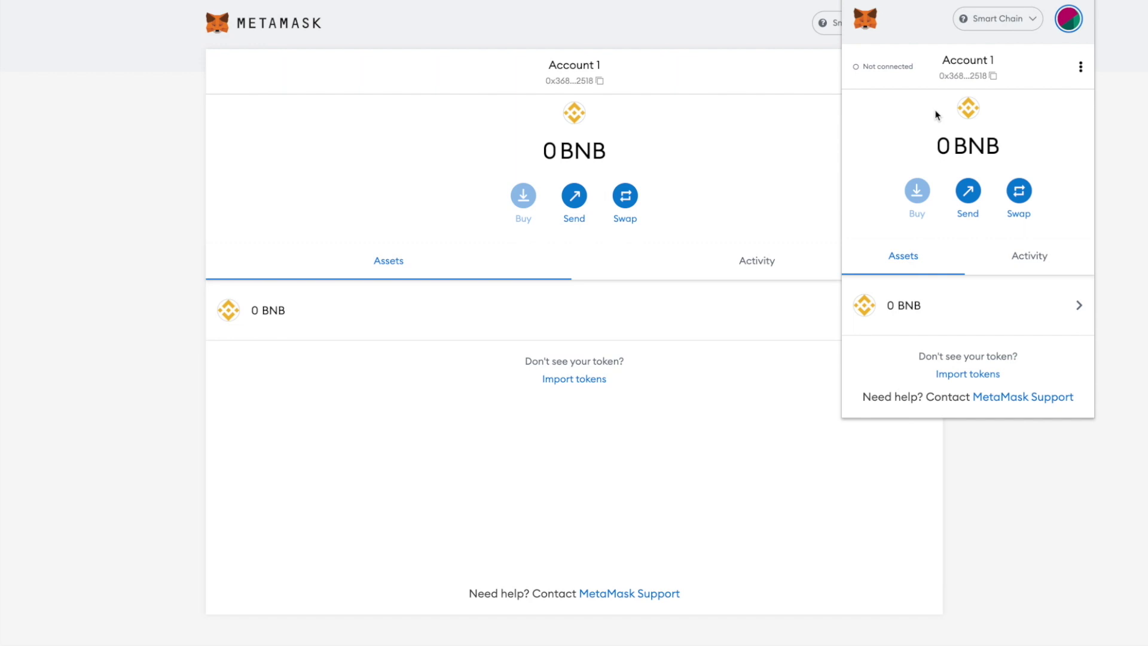
pyautogui.click(978, 75)
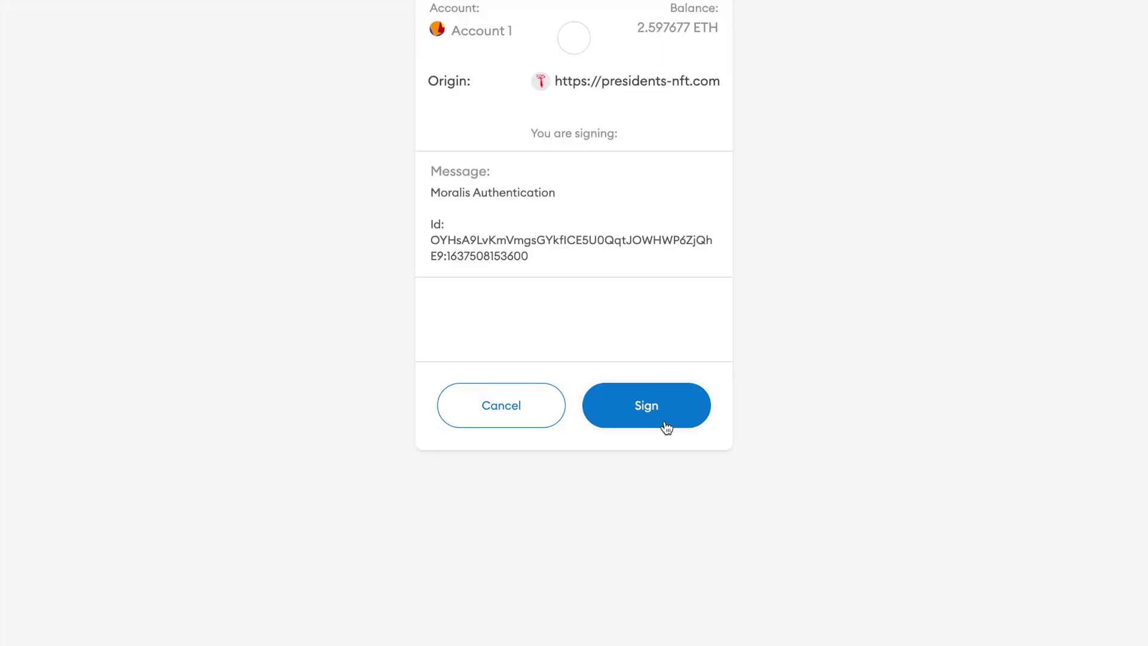
pyautogui.click(666, 427)
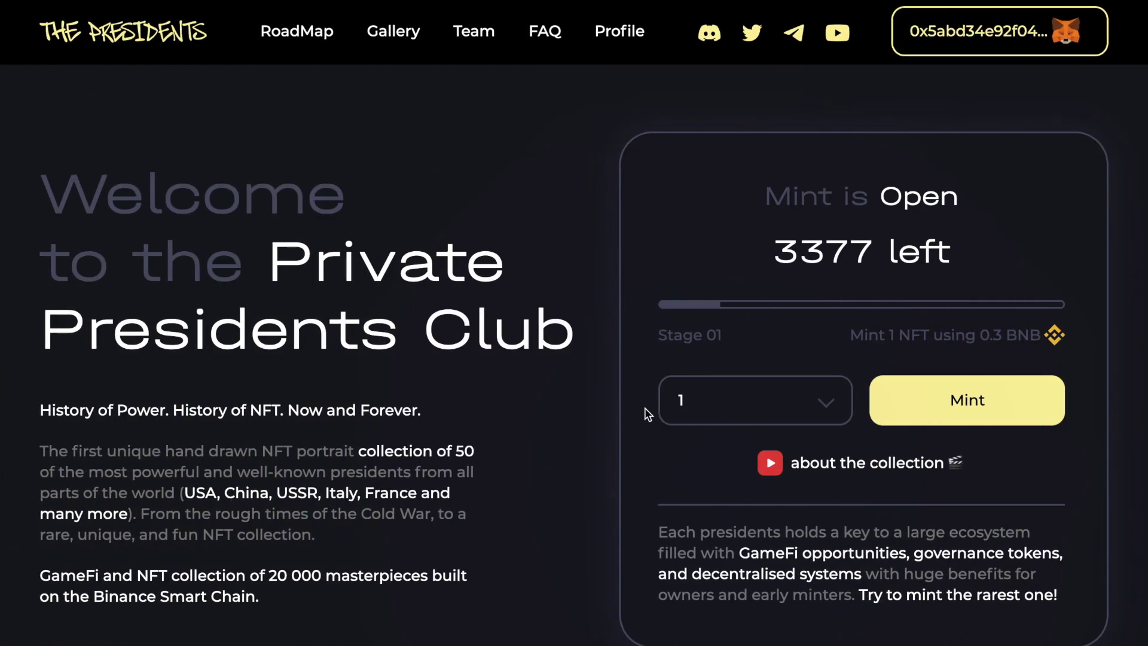
# Step: Choose 3 from the quantity dropdown beside Mint
pyautogui.click(818, 399)
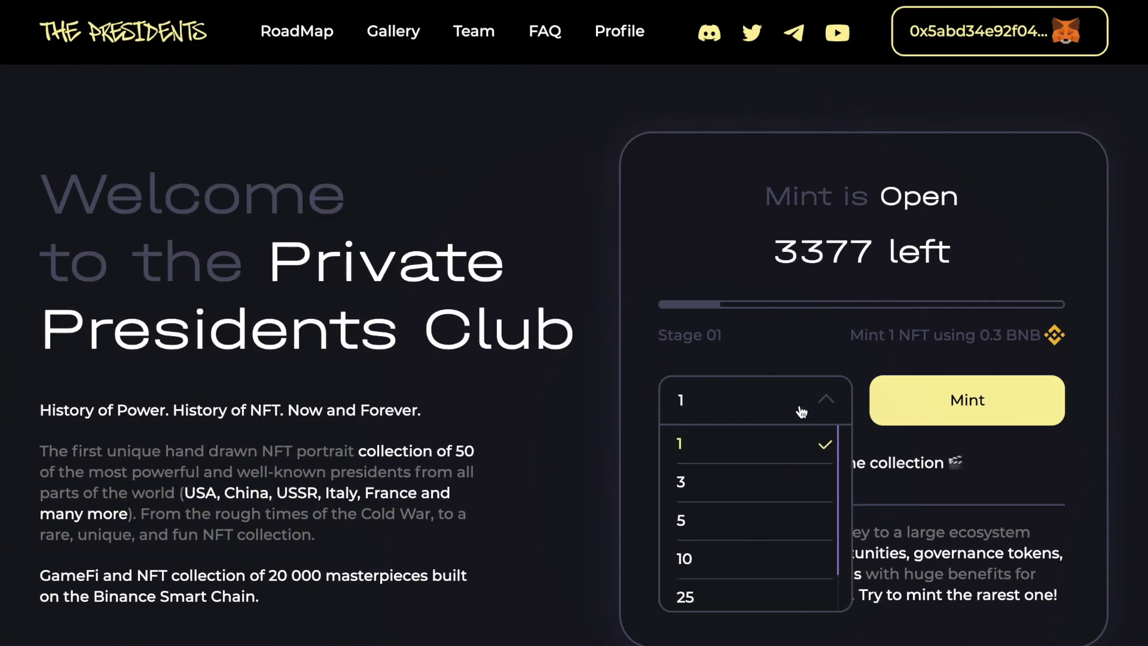
pyautogui.click(714, 485)
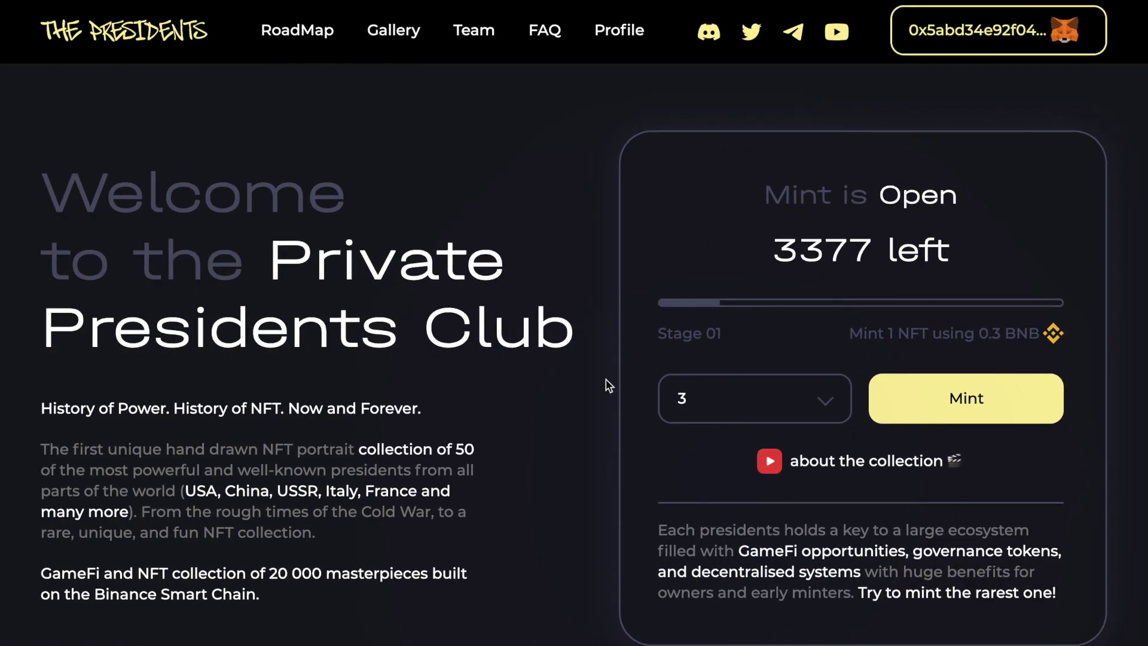
# Step: Open Profile and scroll through the seven owned president NFT cards
pyautogui.click(621, 38)
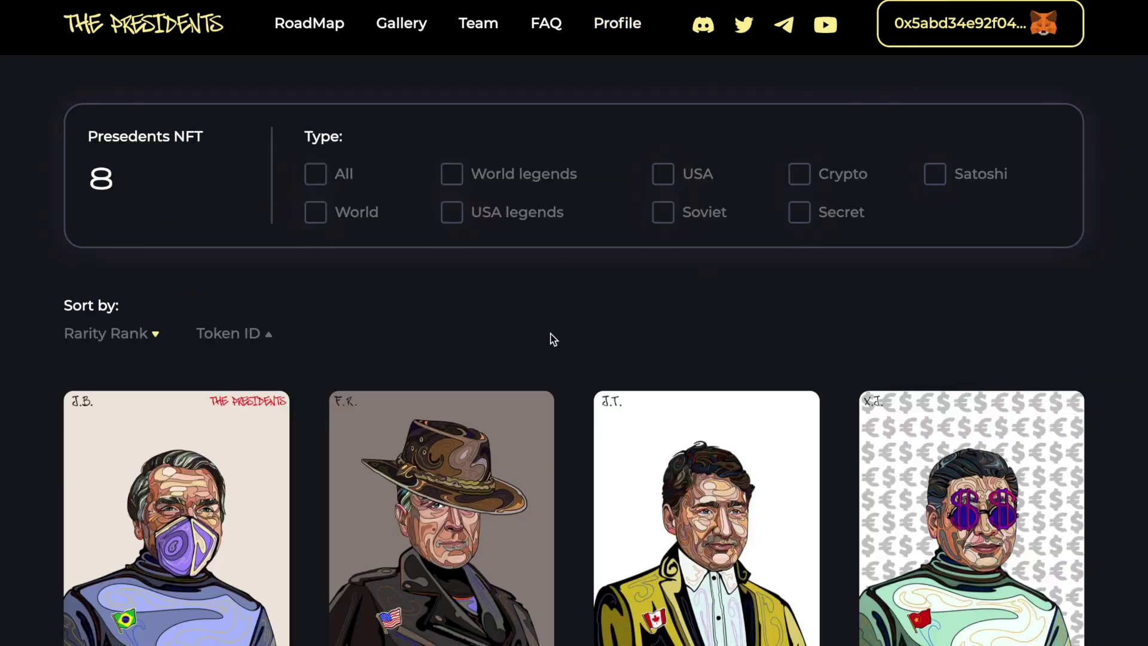
pyautogui.scroll(-8, 553, 339)
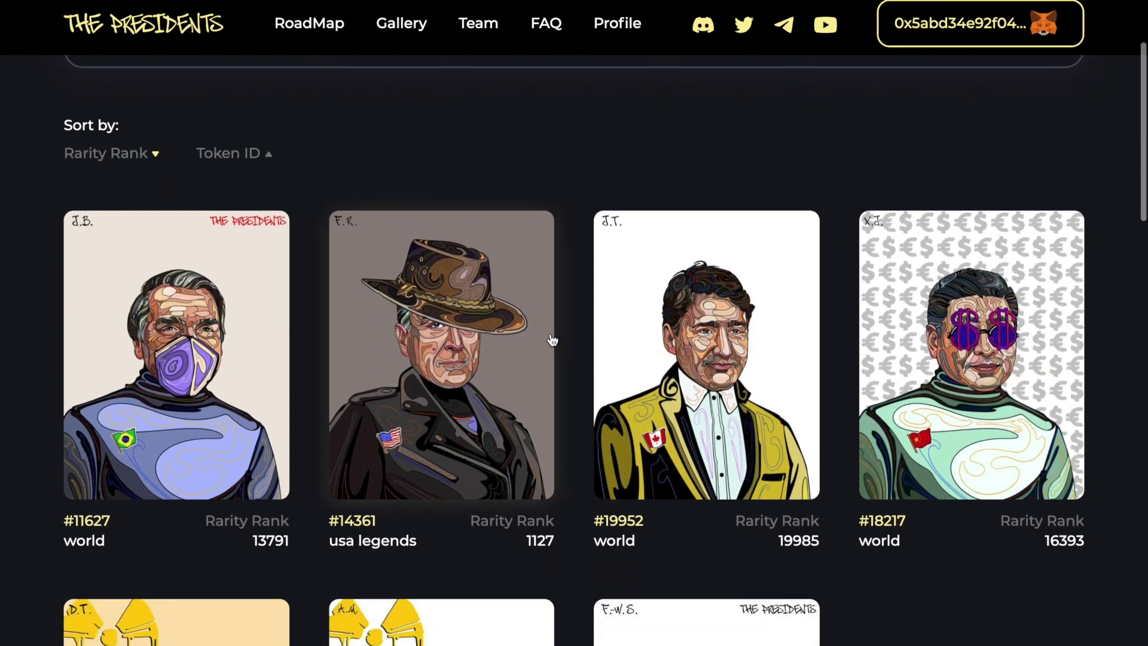
pyautogui.scroll(-1, 552, 340)
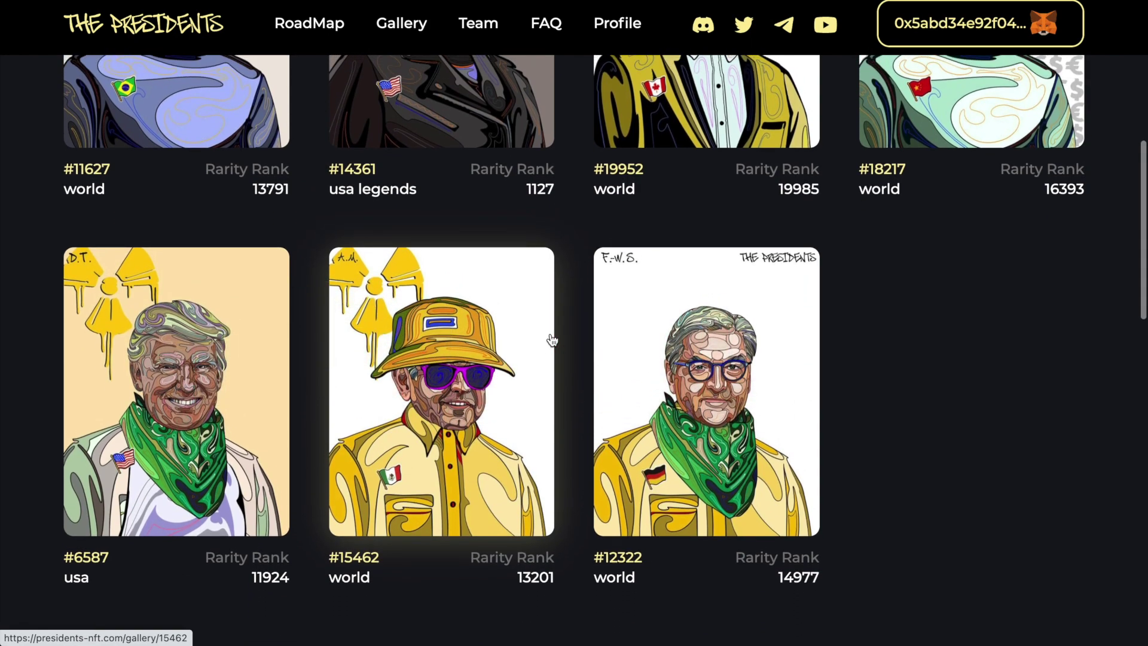
pyautogui.scroll(5, 552, 340)
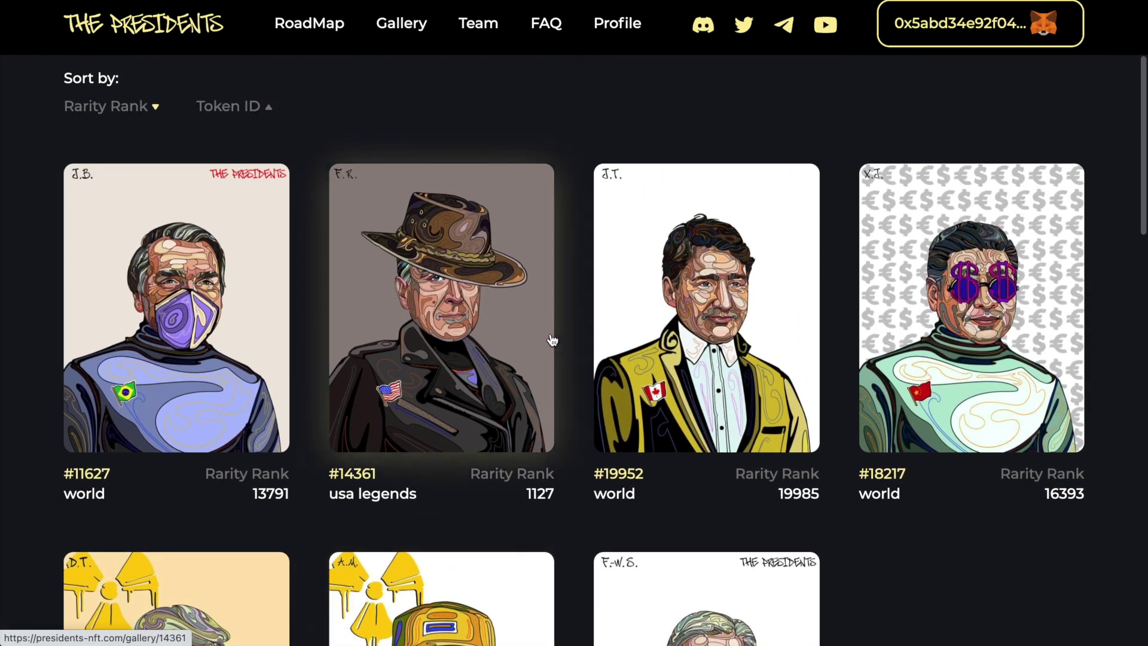
pyautogui.scroll(-1, 552, 339)
pyautogui.scroll(-3, 573, 344)
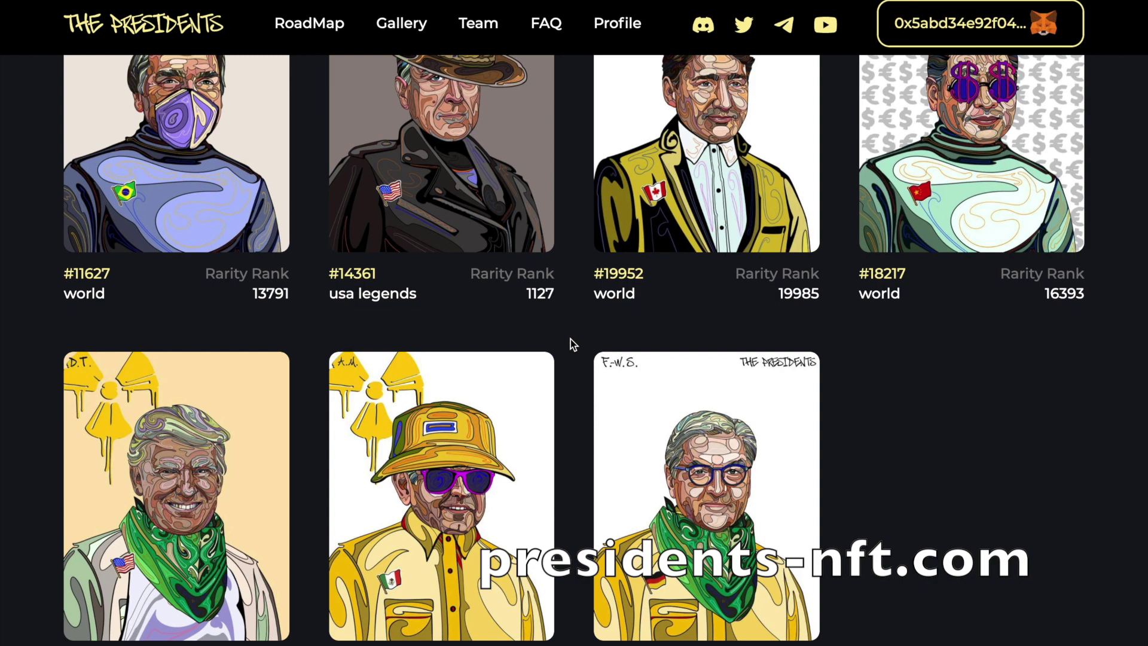
pyautogui.scroll(3, 570, 339)
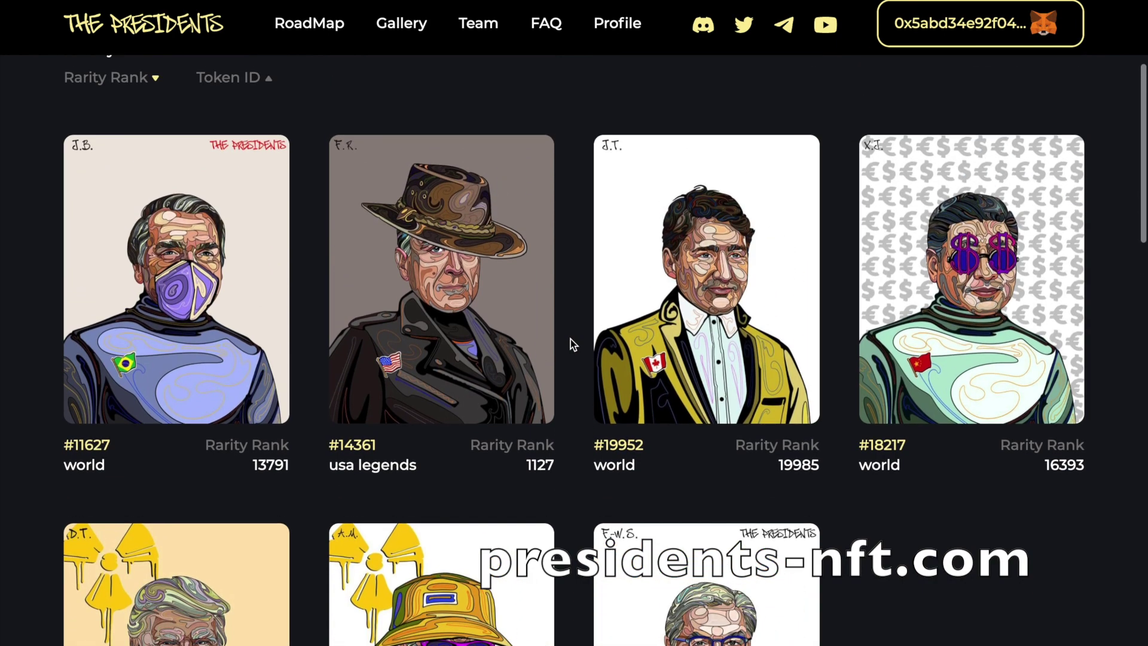